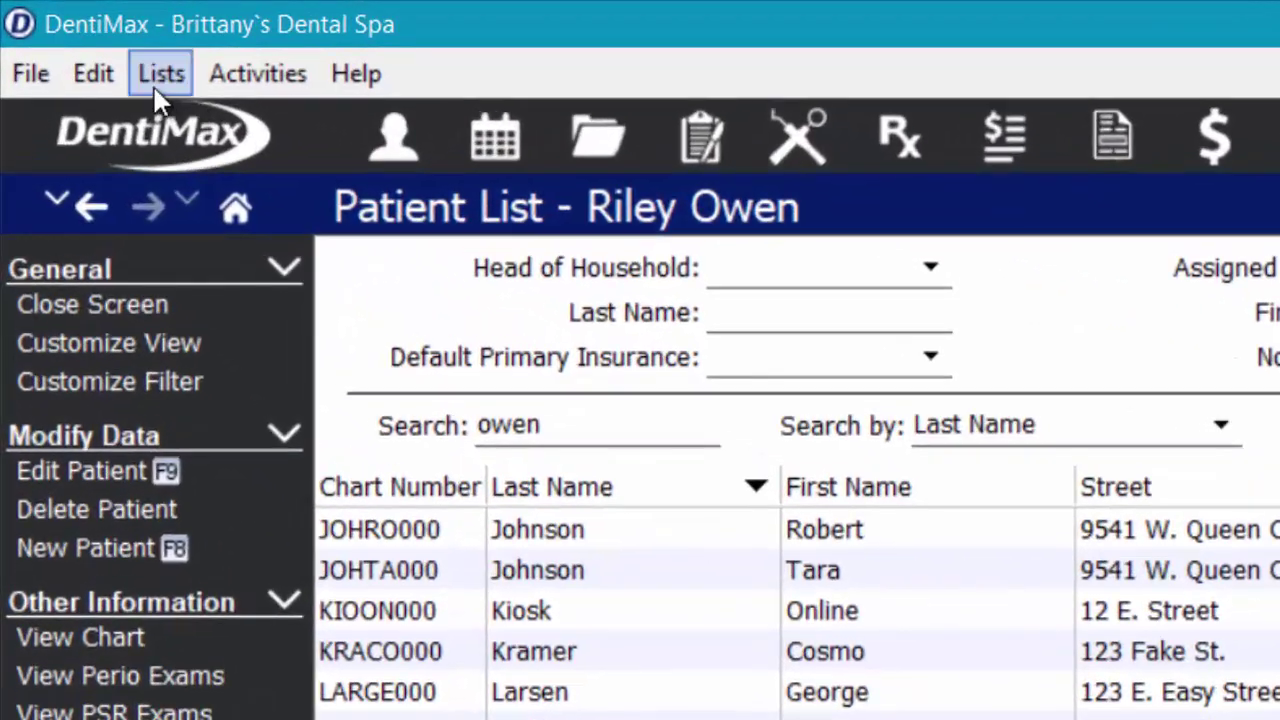
Step: Show the Payment Plans list from the Lists menu, with the existing Davis and Marley plans
left_click(63, 32)
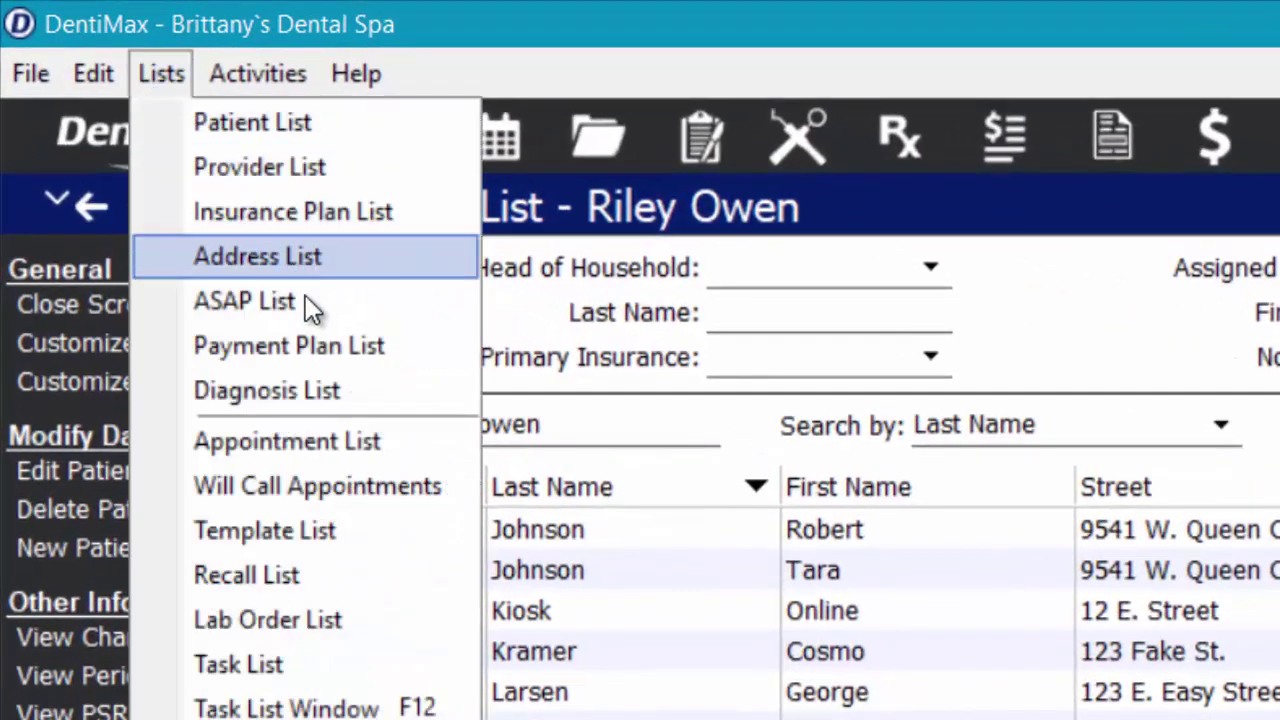
left_click(330, 348)
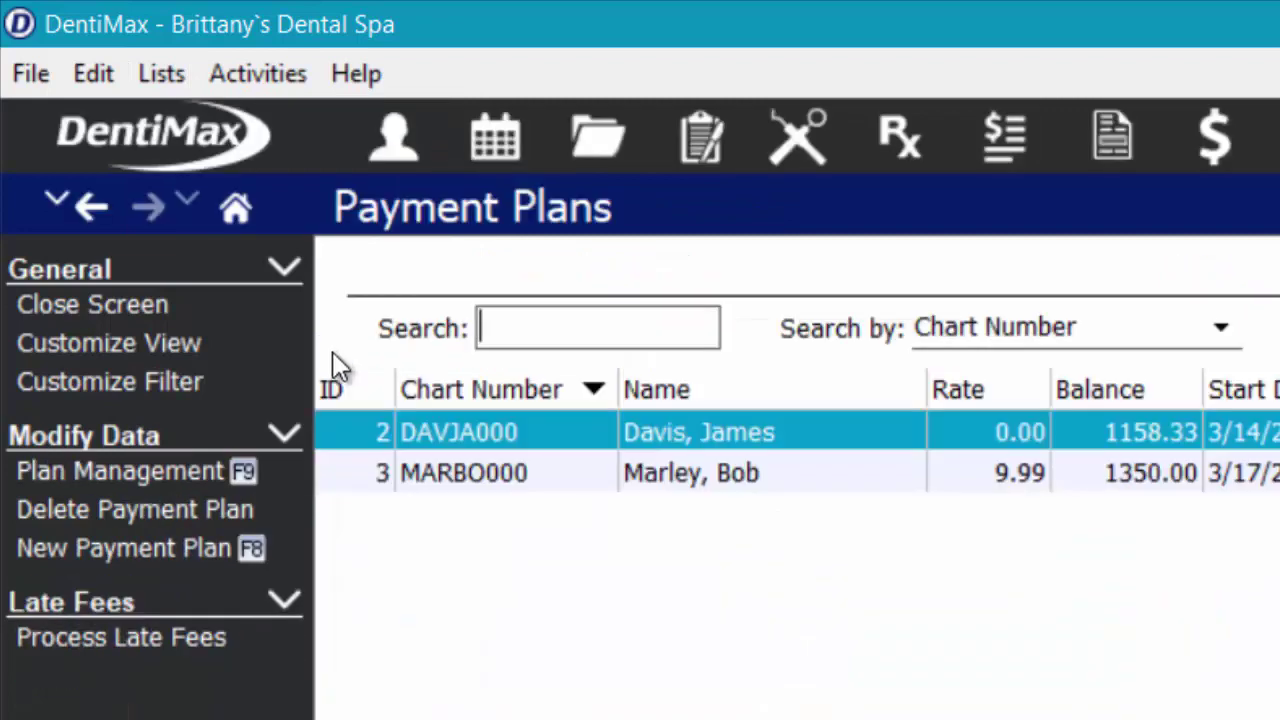
left_click(169, 544)
left_click(393, 170)
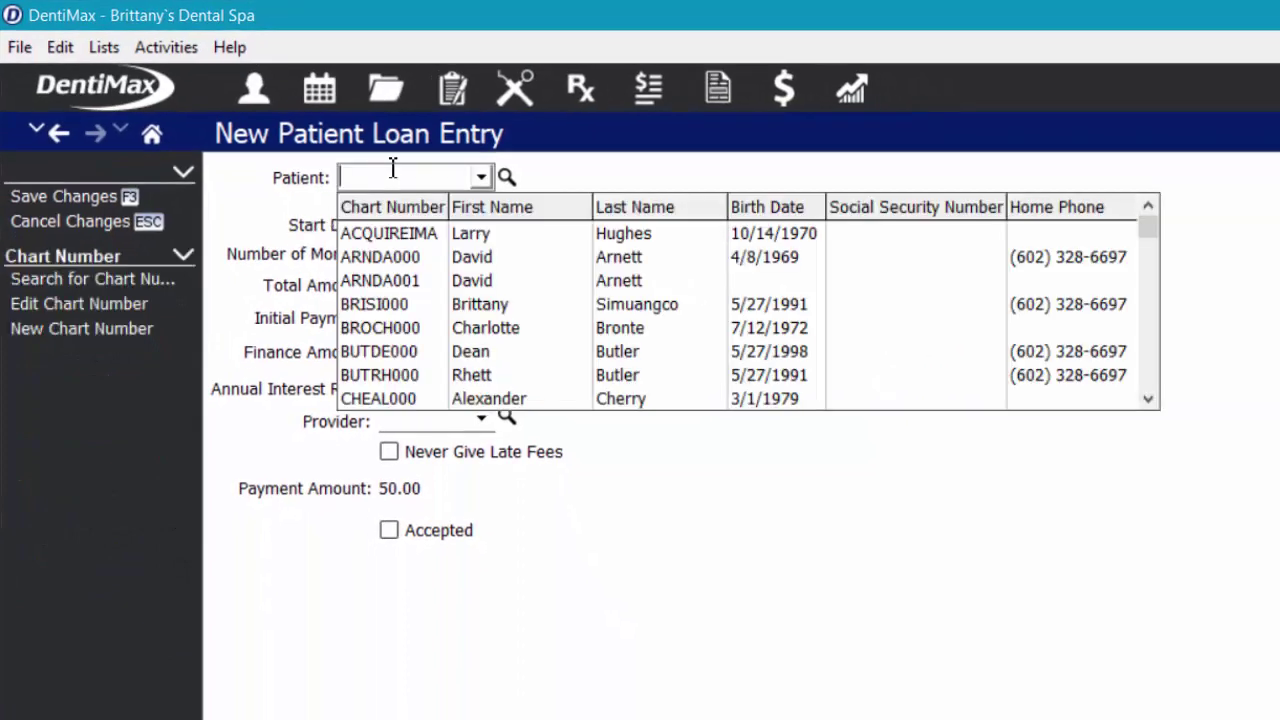
type("owe")
key("BackSpace")
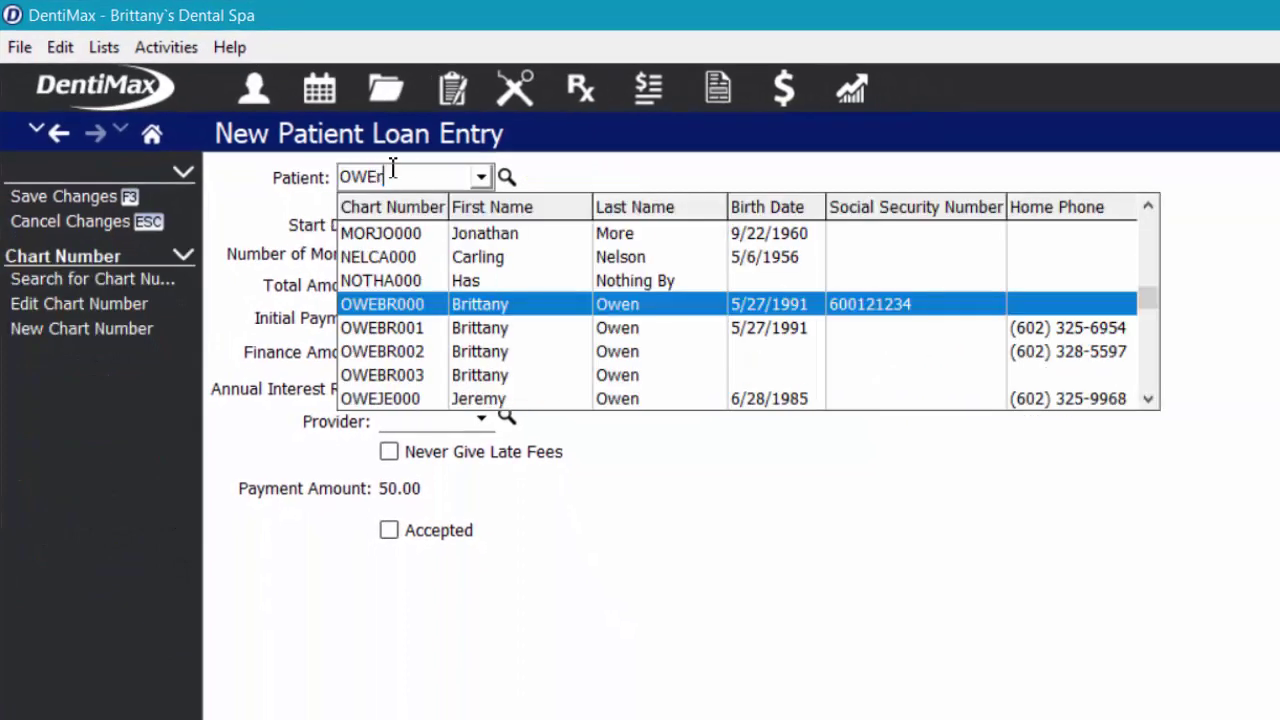
type("r")
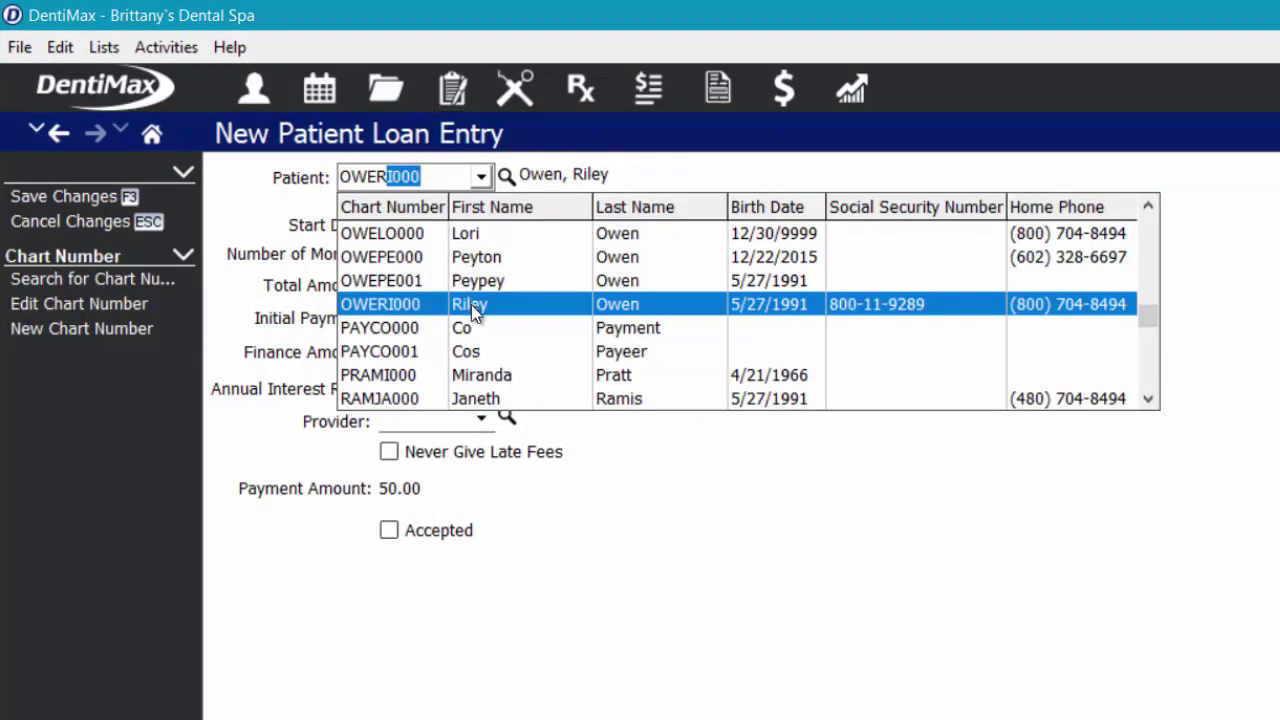
left_click(470, 304)
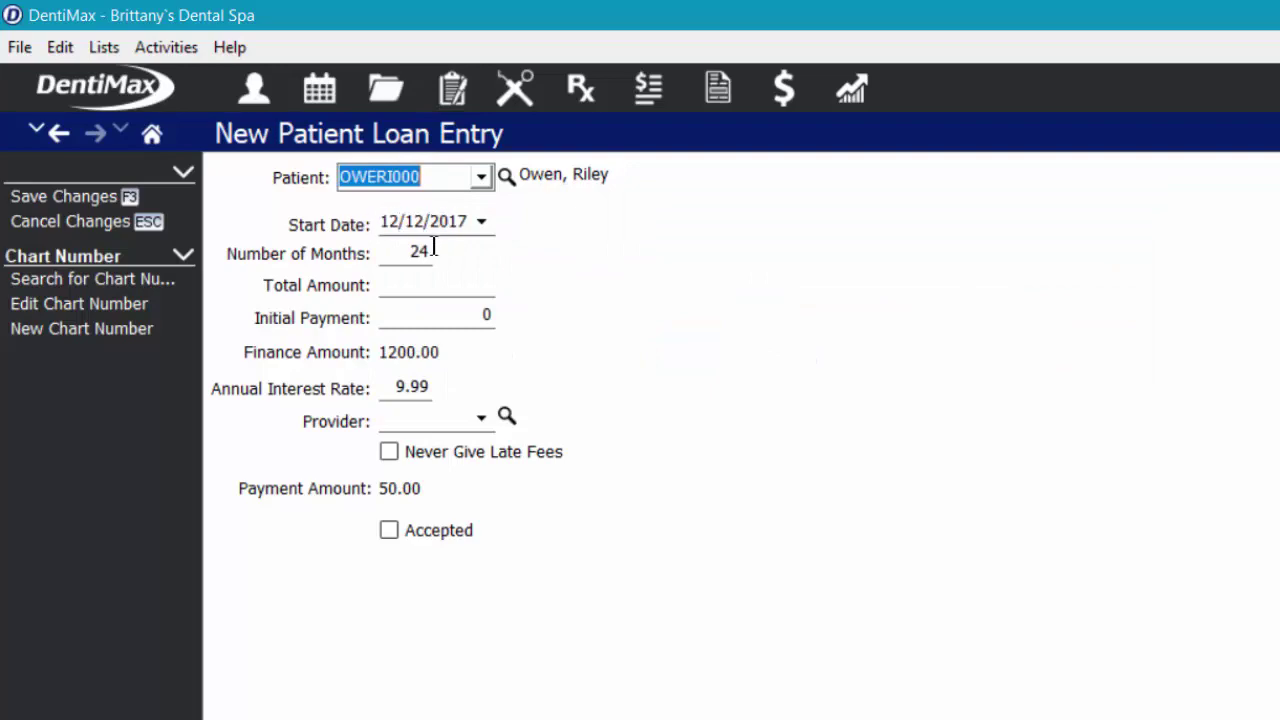
Step: Enter plan terms: 6 months, 560 total, 60 initial payment, 5% interest
left_click(414, 243)
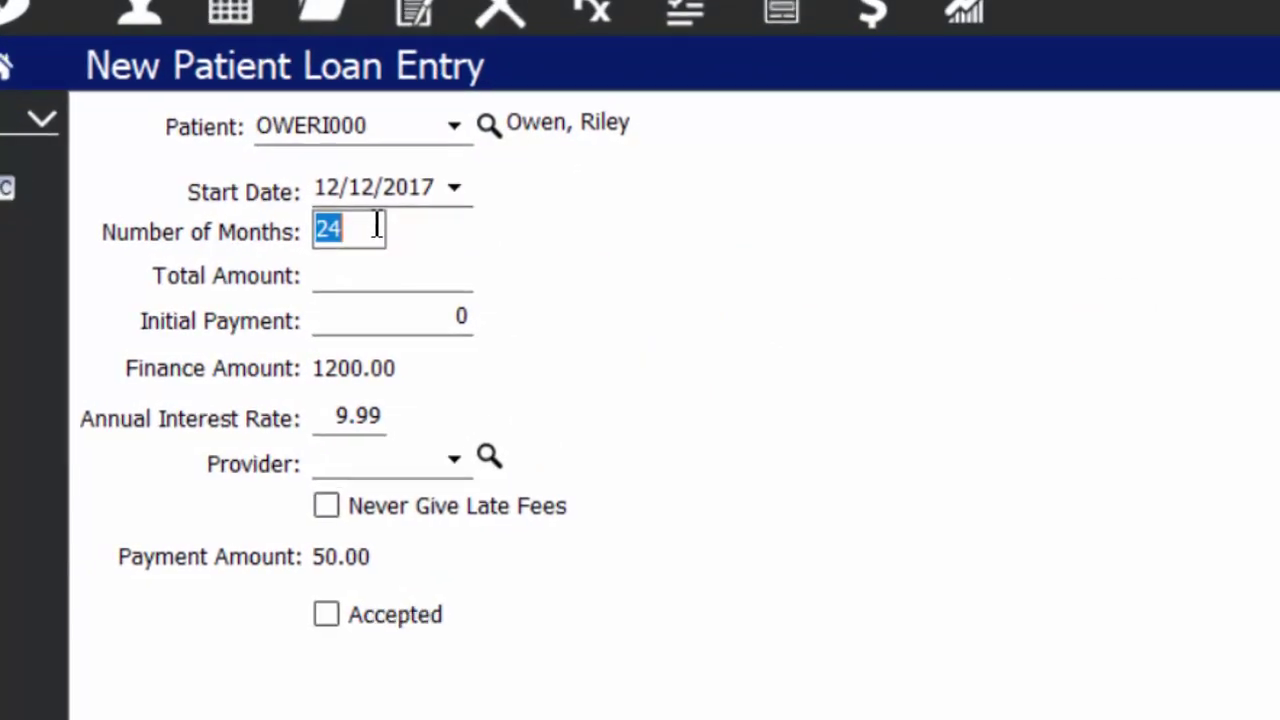
type("6")
key("Tab")
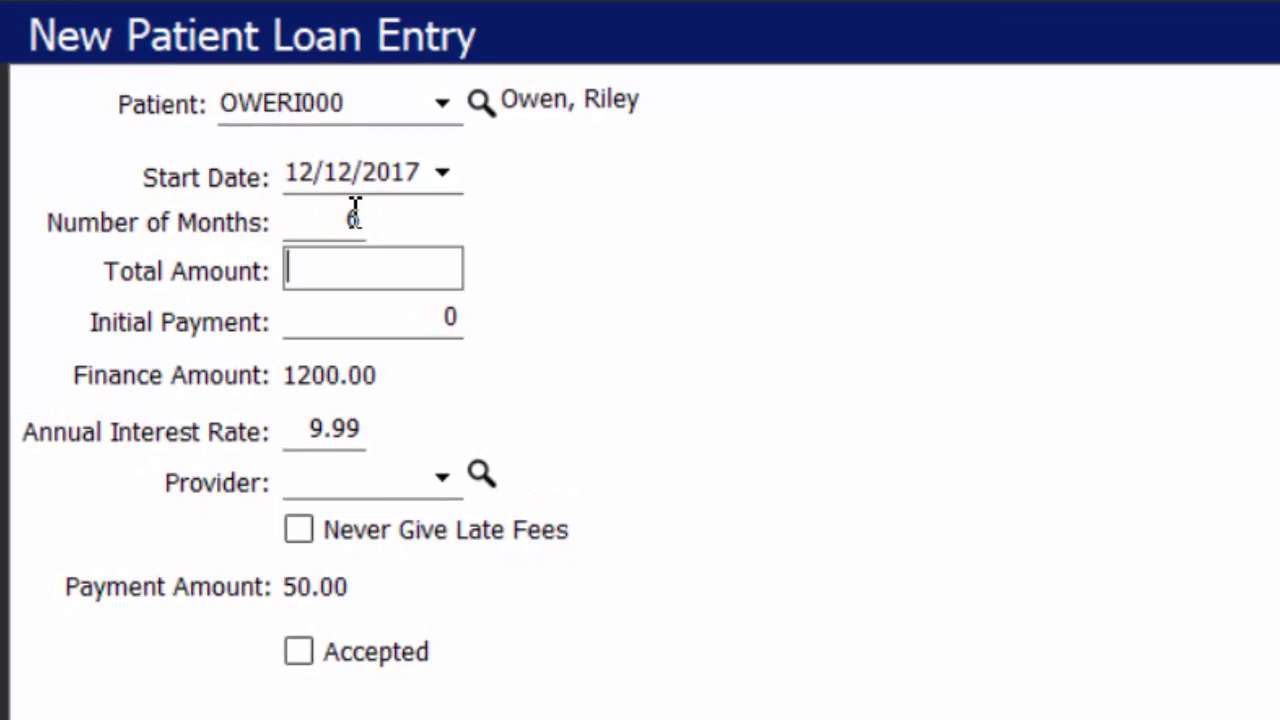
key("Tab")
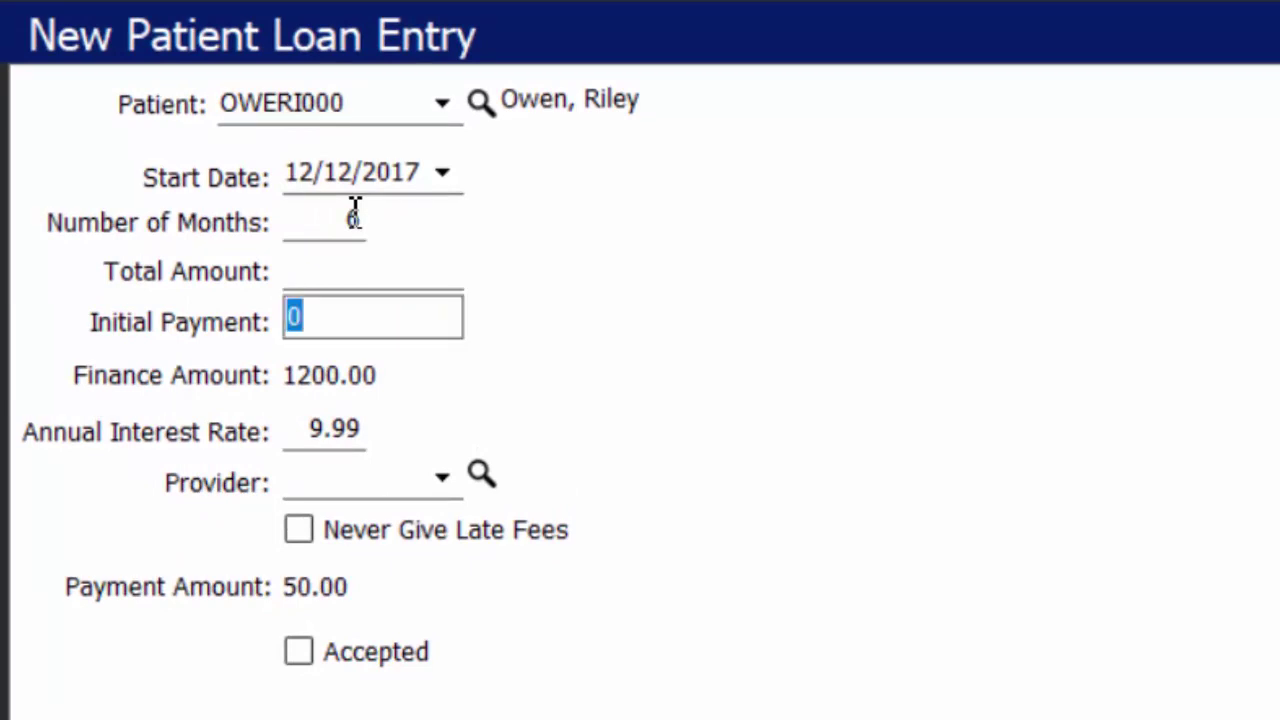
left_click(337, 272)
type("56")
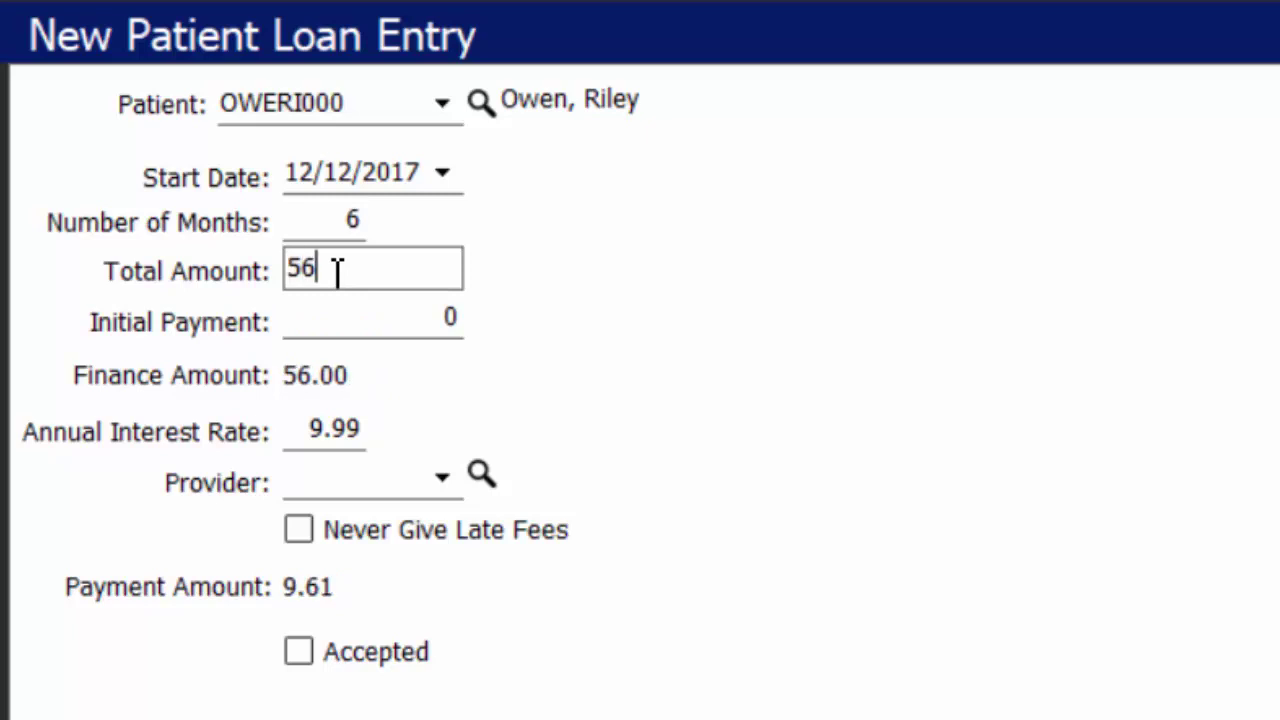
type("0")
key("Tab")
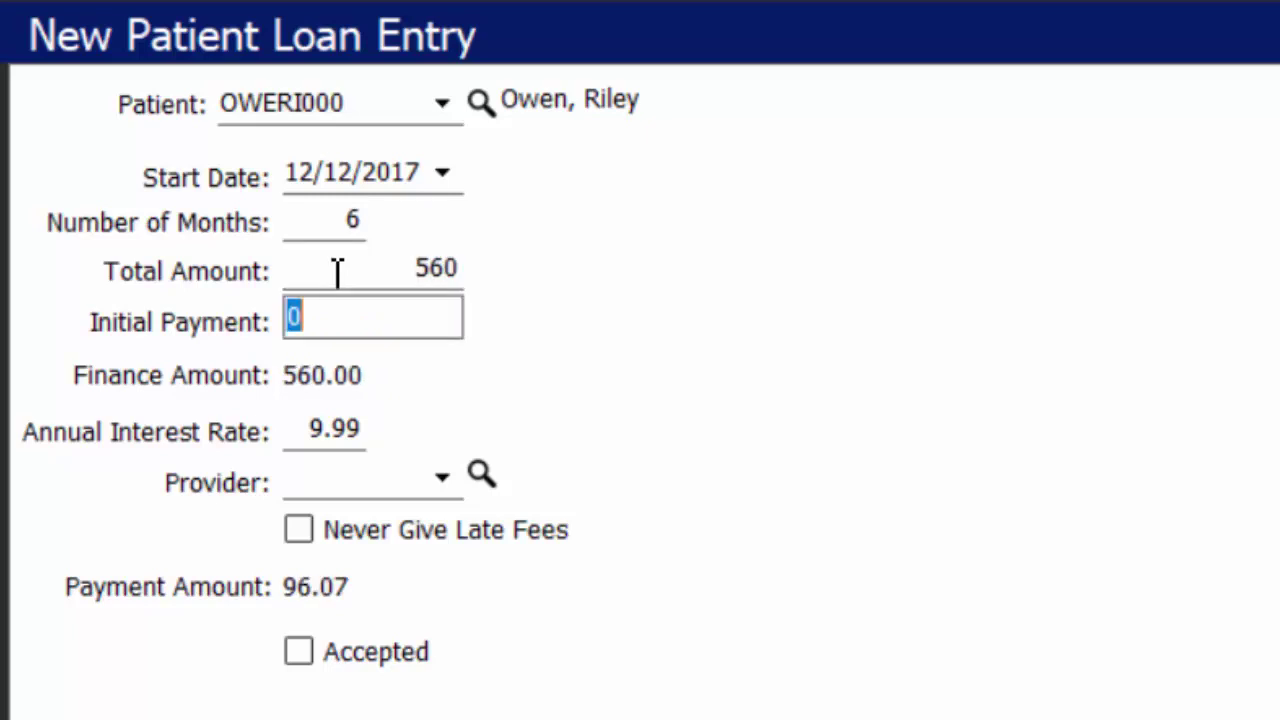
type("60")
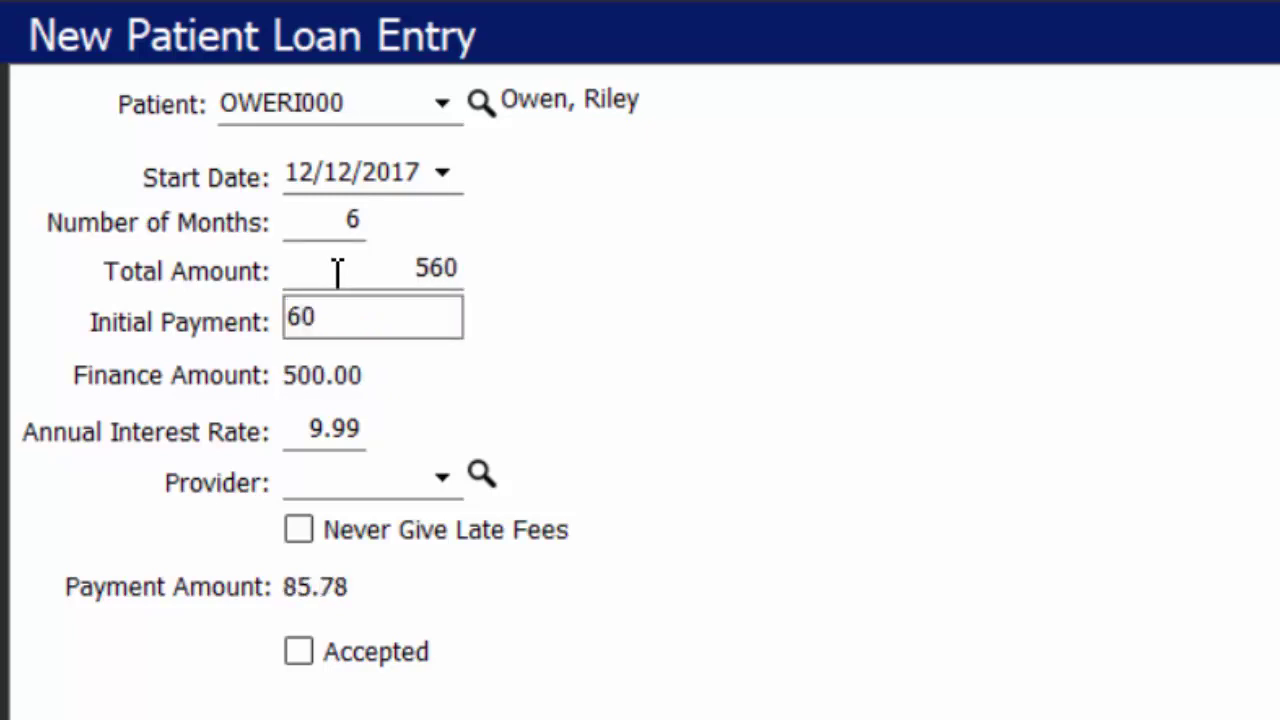
key("Tab")
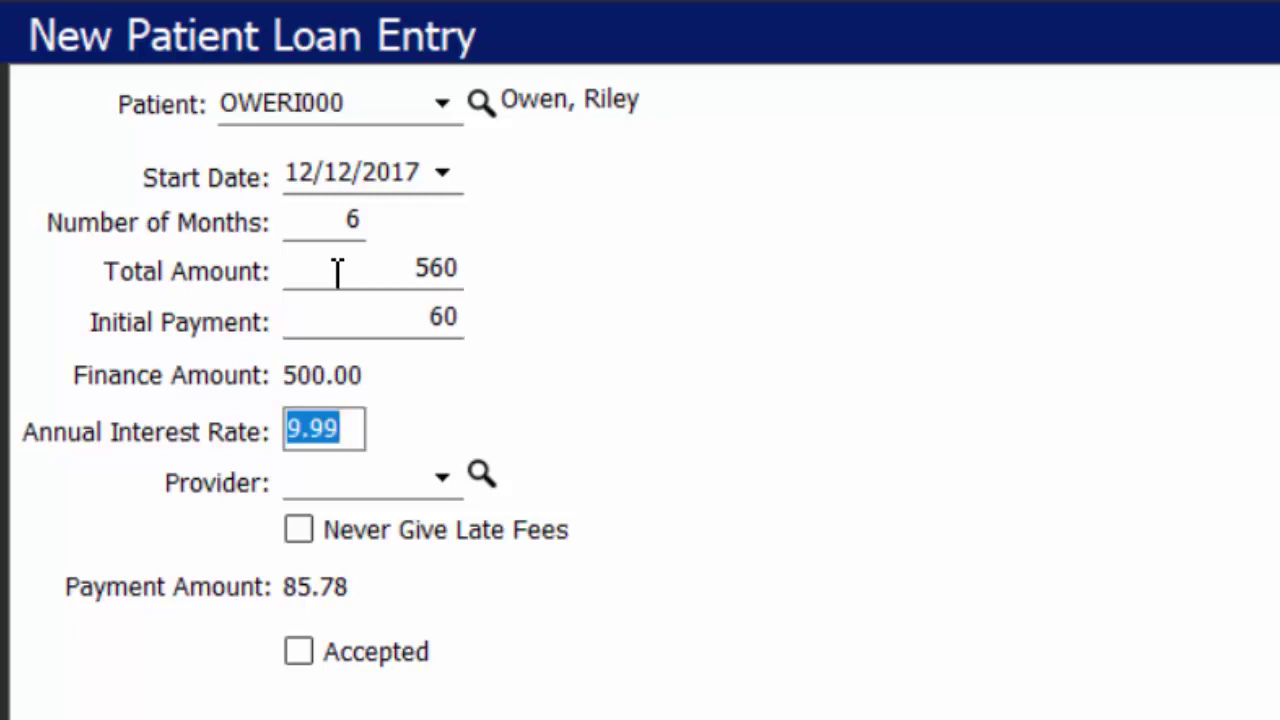
type("5")
key("Tab")
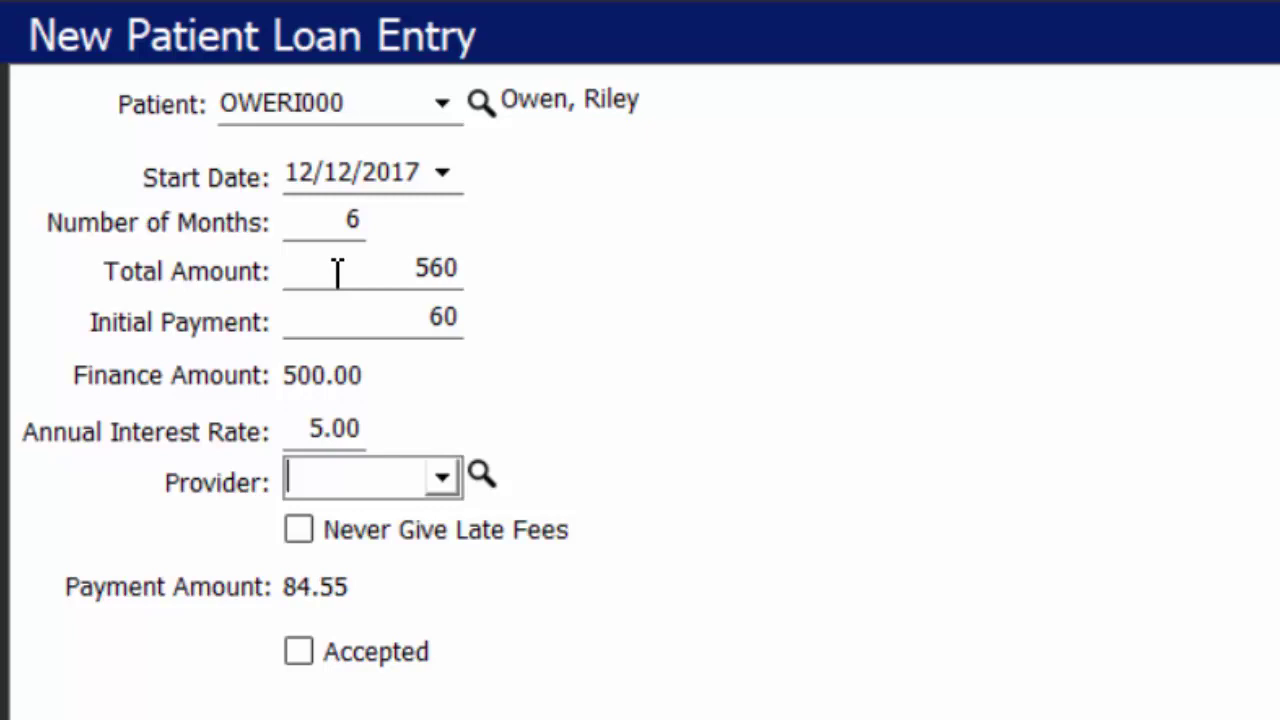
Step: Set provider Arquette, David (ARQ00), tick Never Give Late Fees and Accepted, then save
left_click(448, 486)
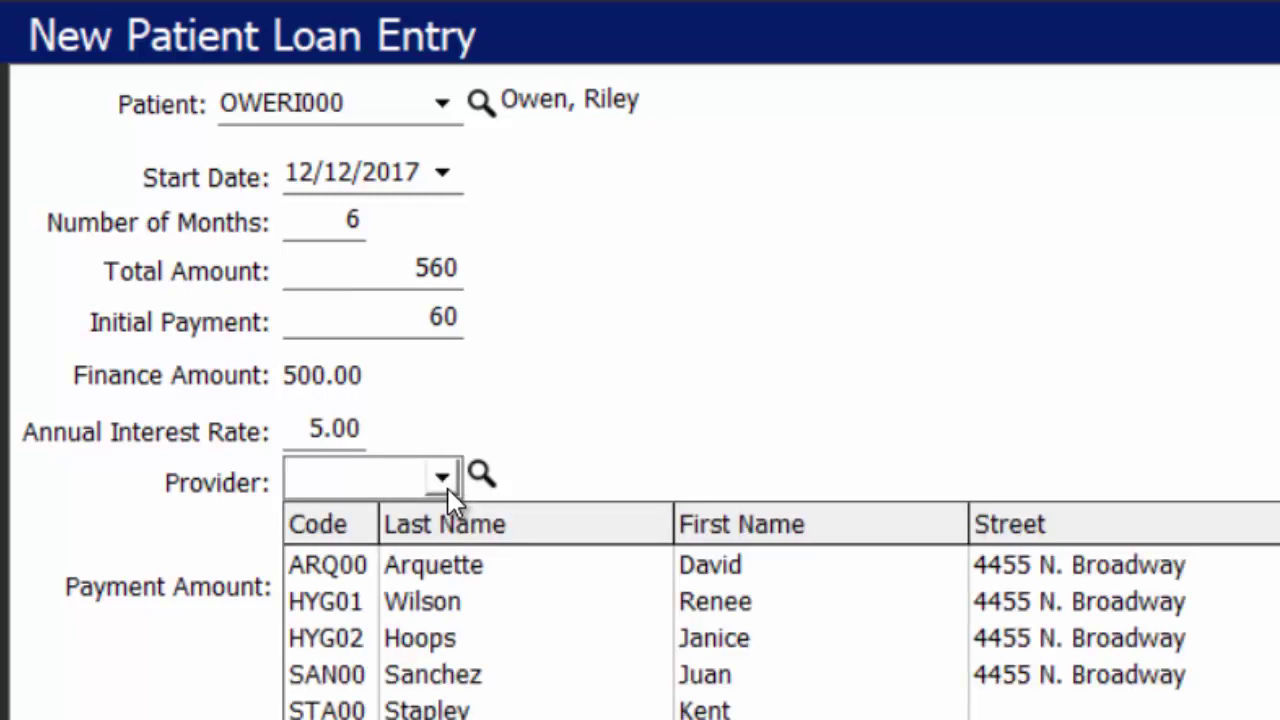
left_click(446, 572)
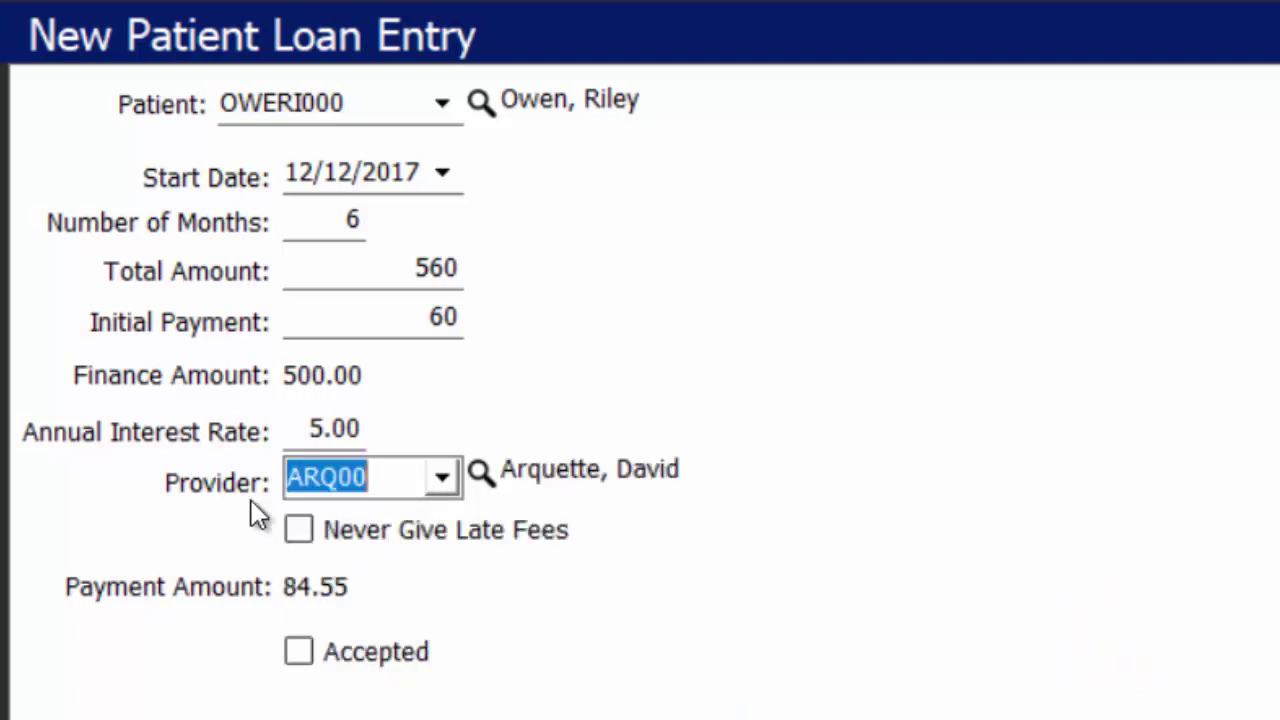
left_click(311, 531)
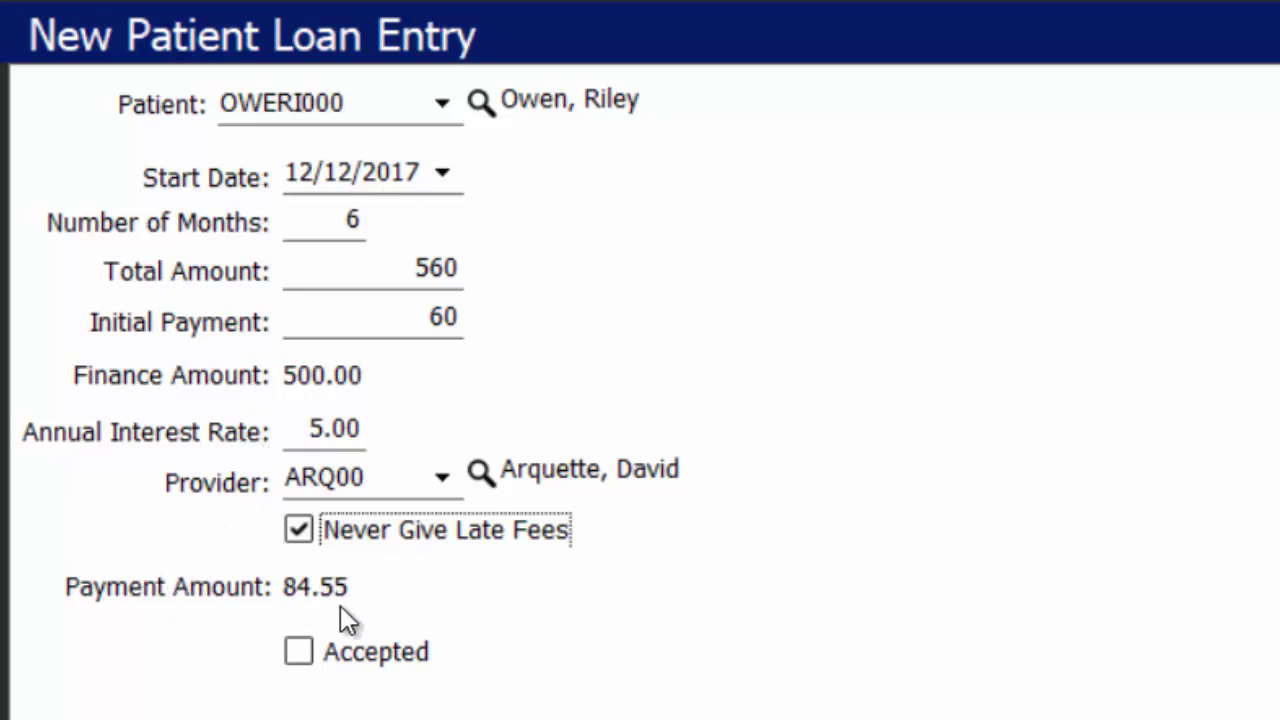
left_click(301, 650)
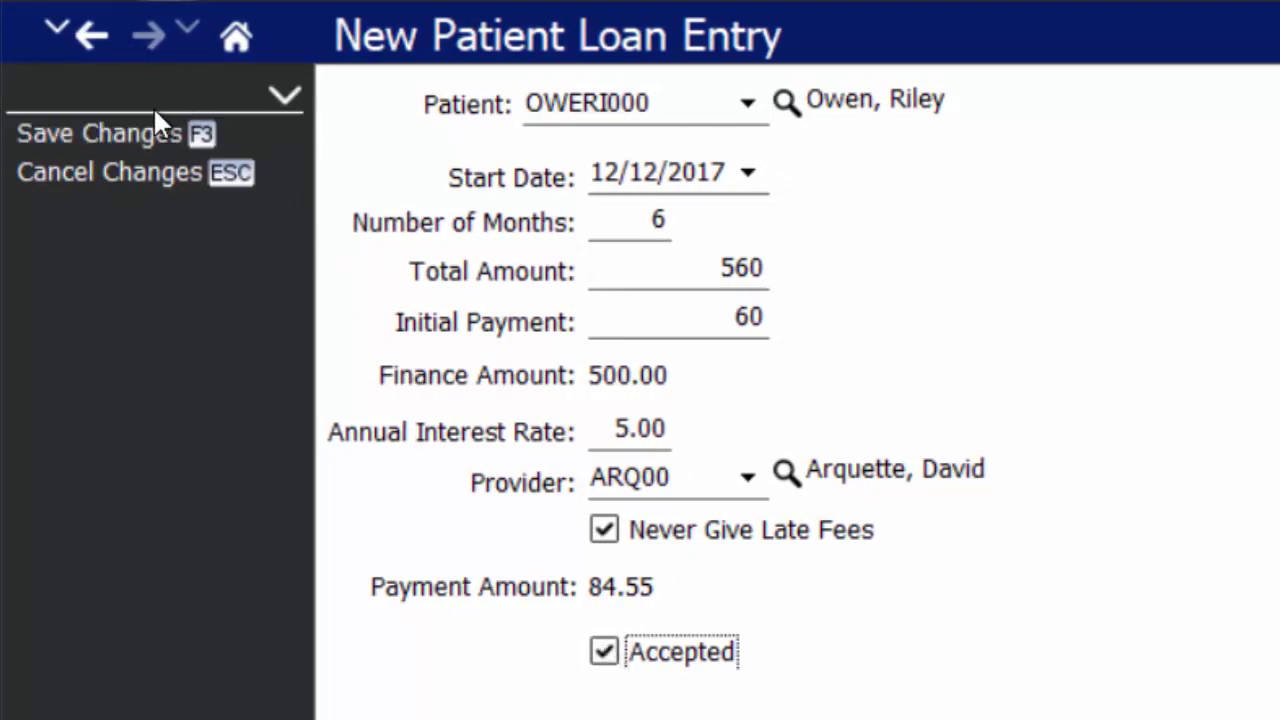
left_click(141, 122)
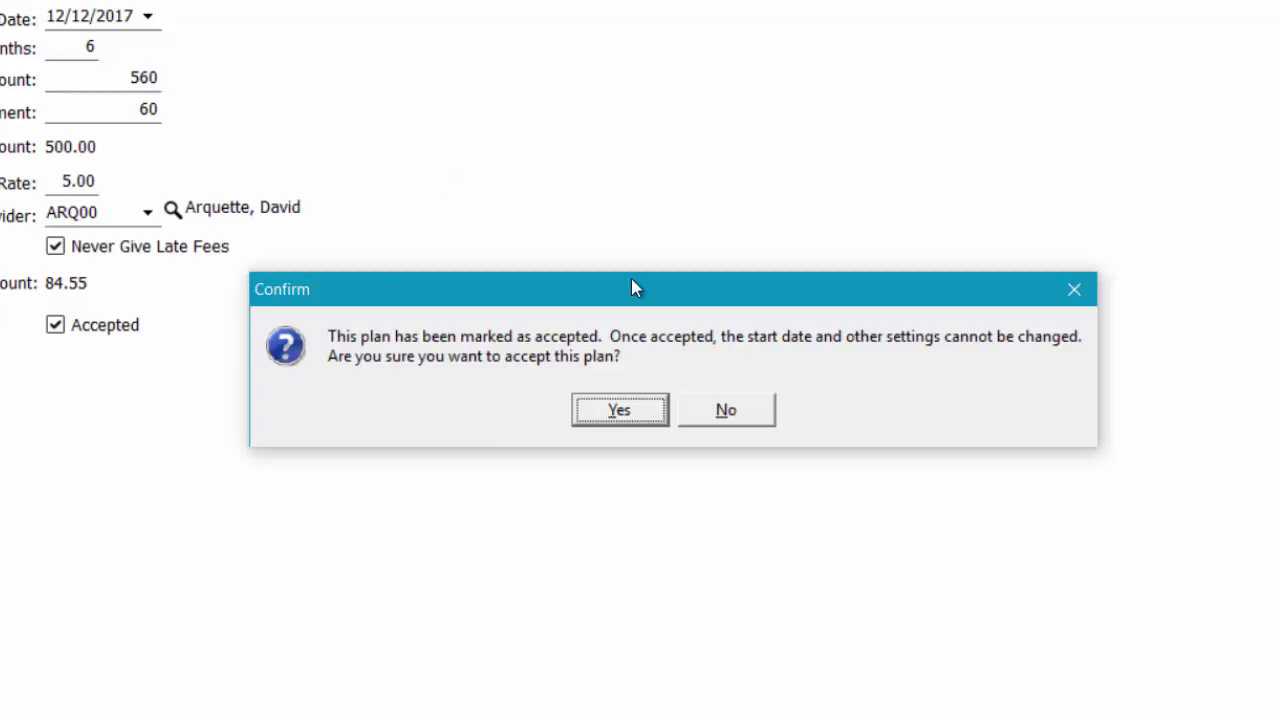
left_click(644, 409)
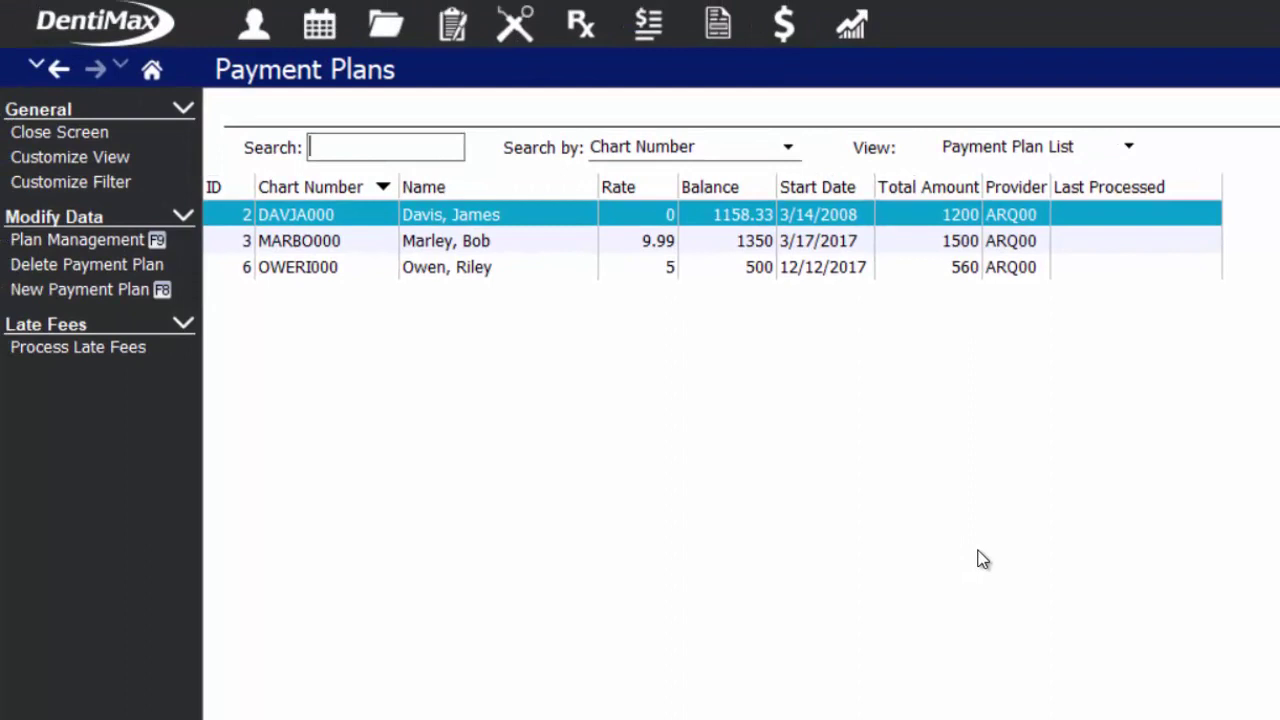
left_click(519, 275)
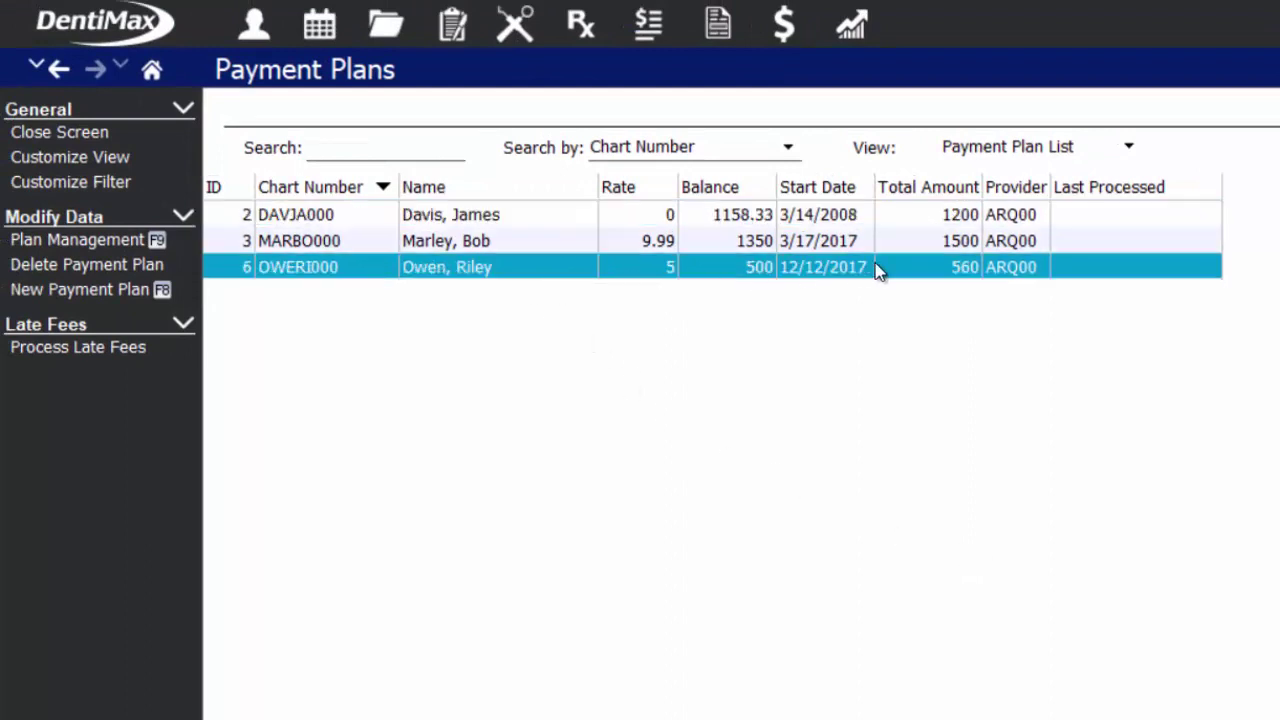
double_click(467, 271)
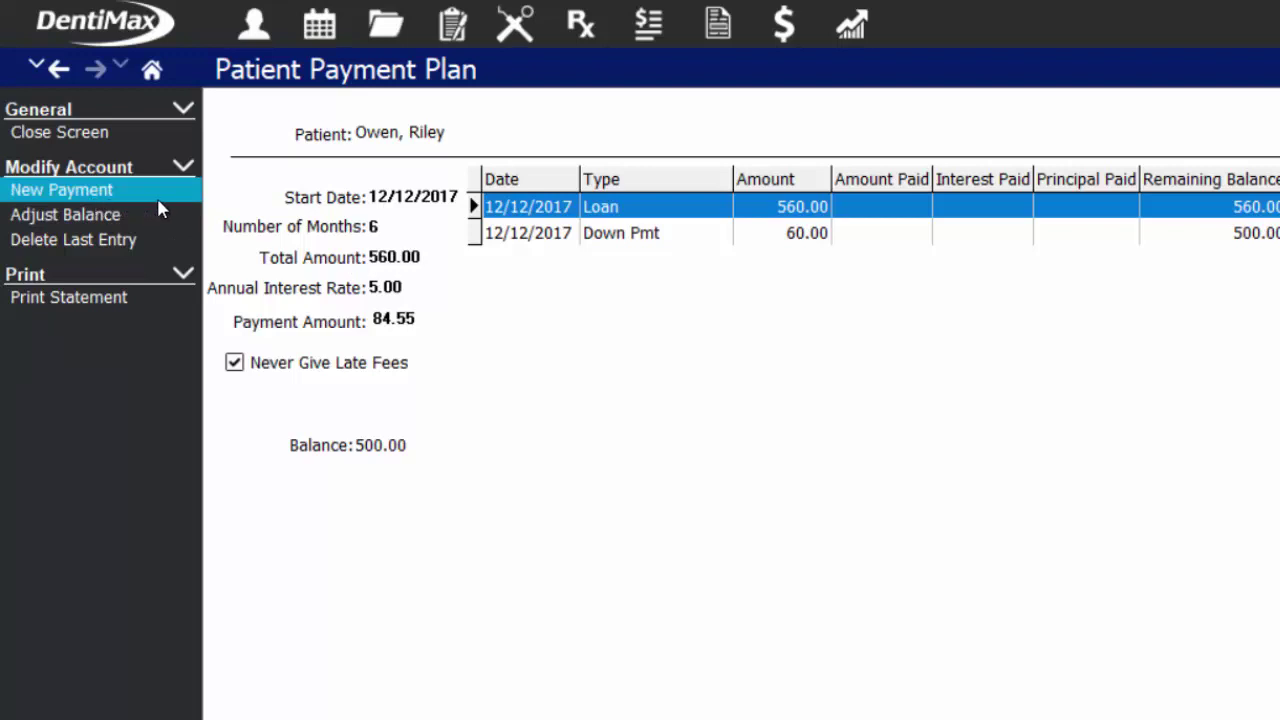
left_click(652, 26)
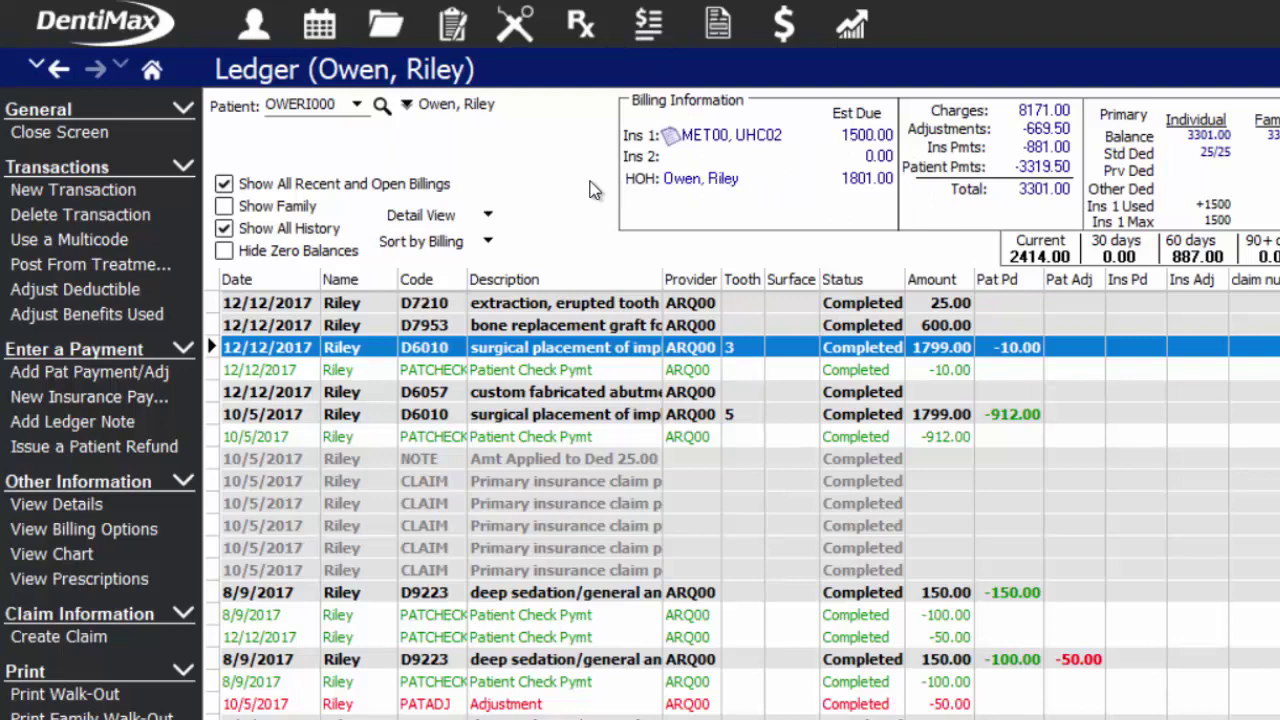
left_click(150, 371)
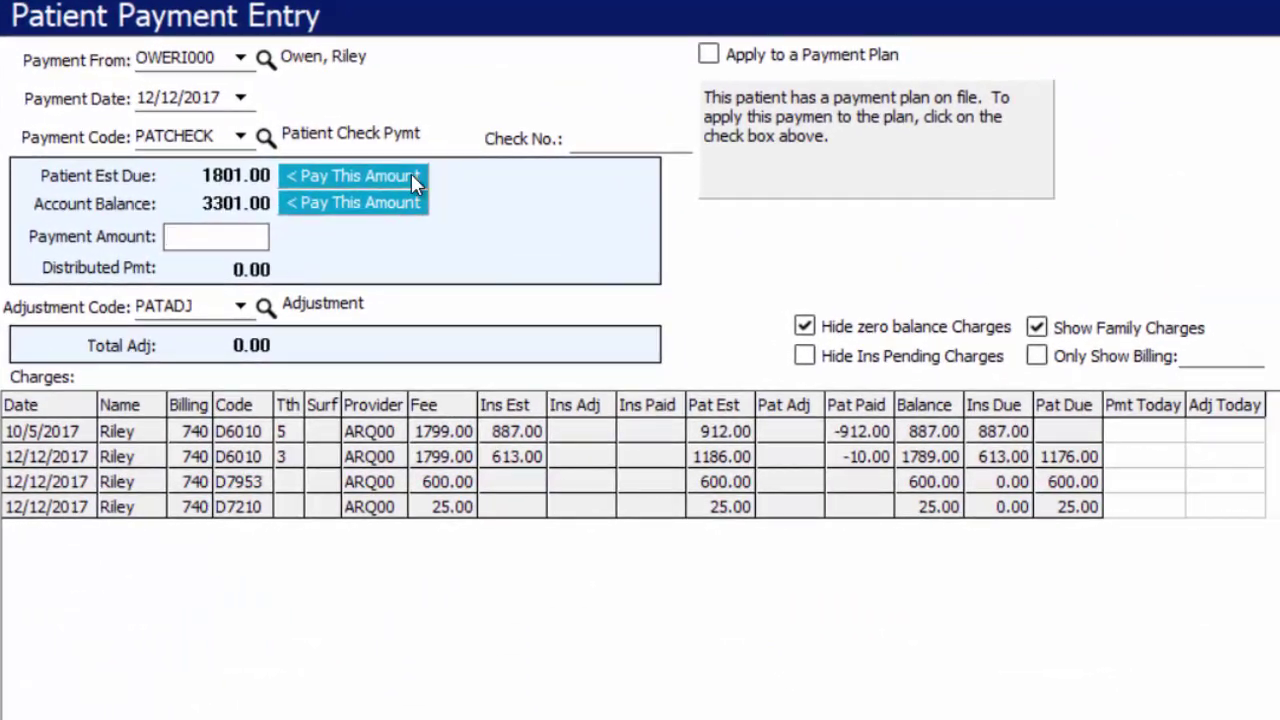
Step: Save a 100.00 payment with Apply to a Payment Plan ticked
left_click(709, 55)
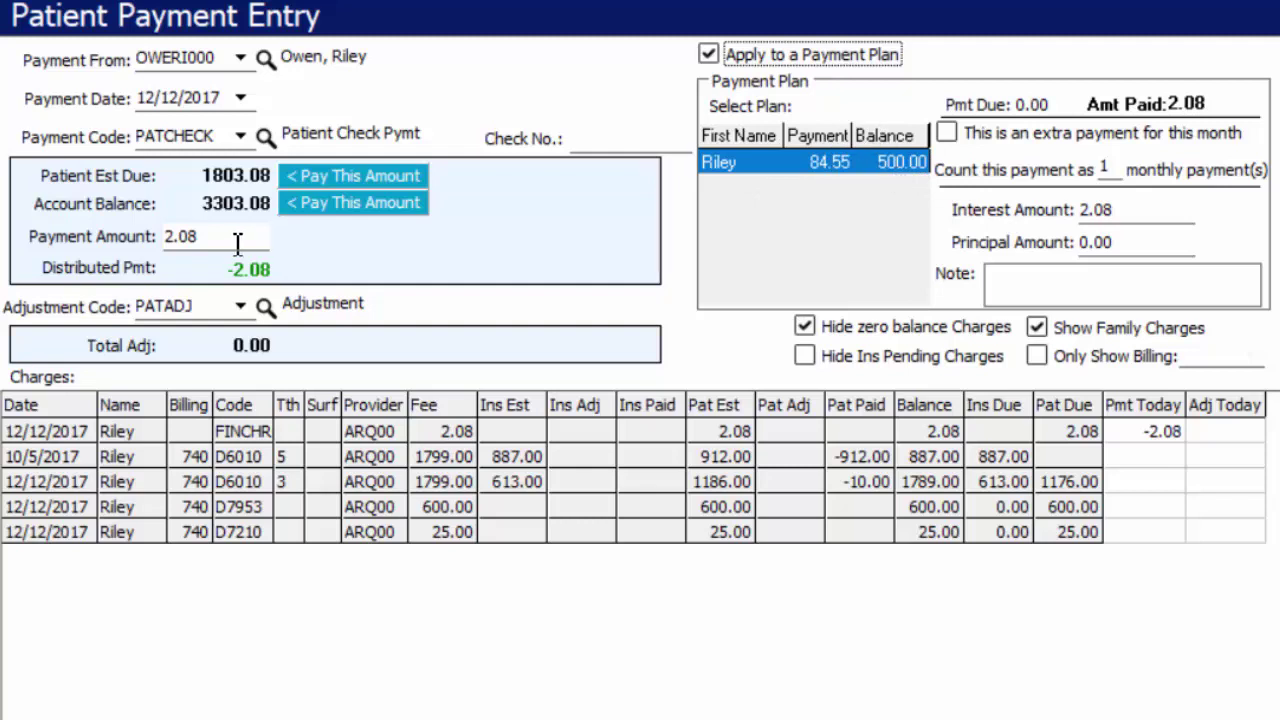
left_click_drag(234, 240, 120, 272)
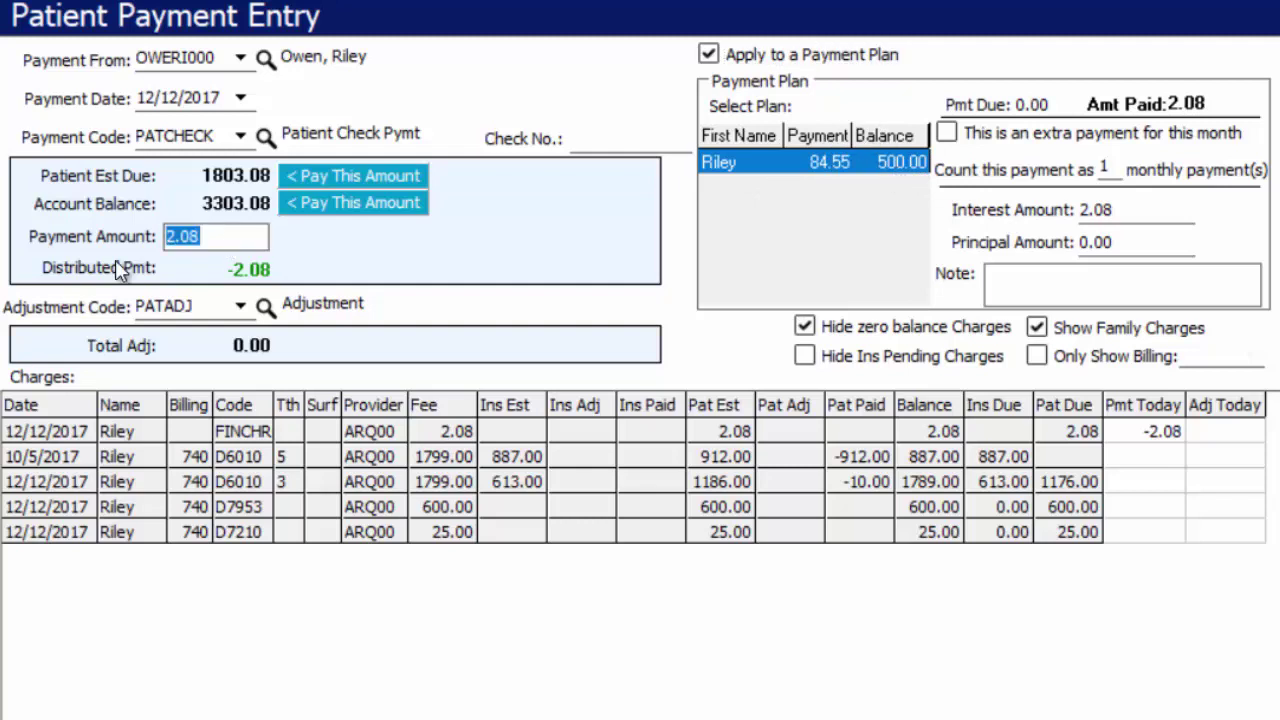
type("100")
key("Tab")
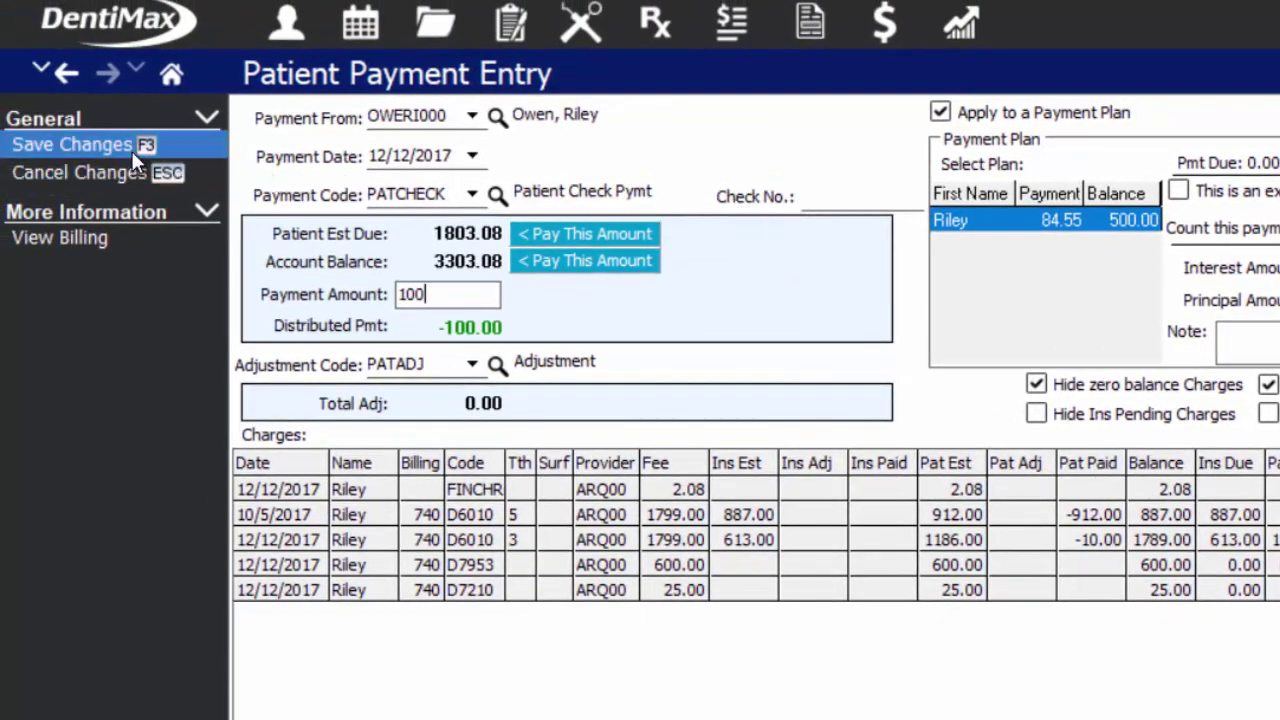
left_click(132, 151)
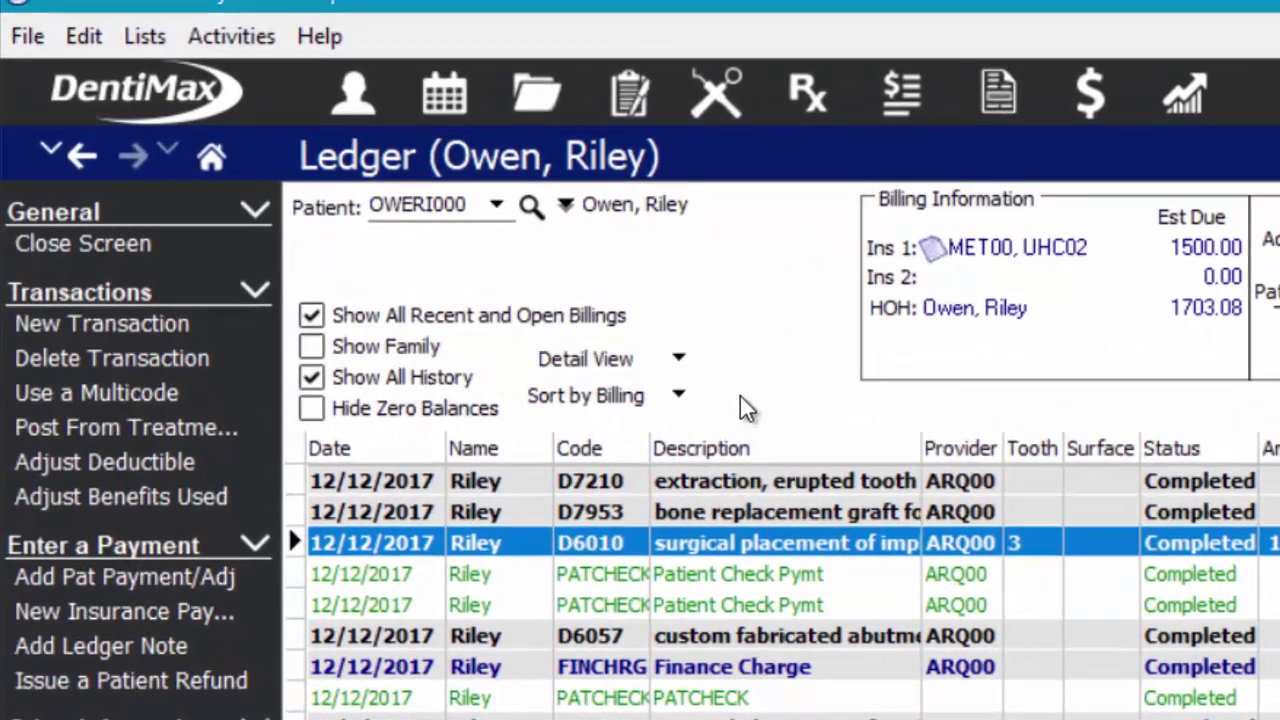
left_click(146, 38)
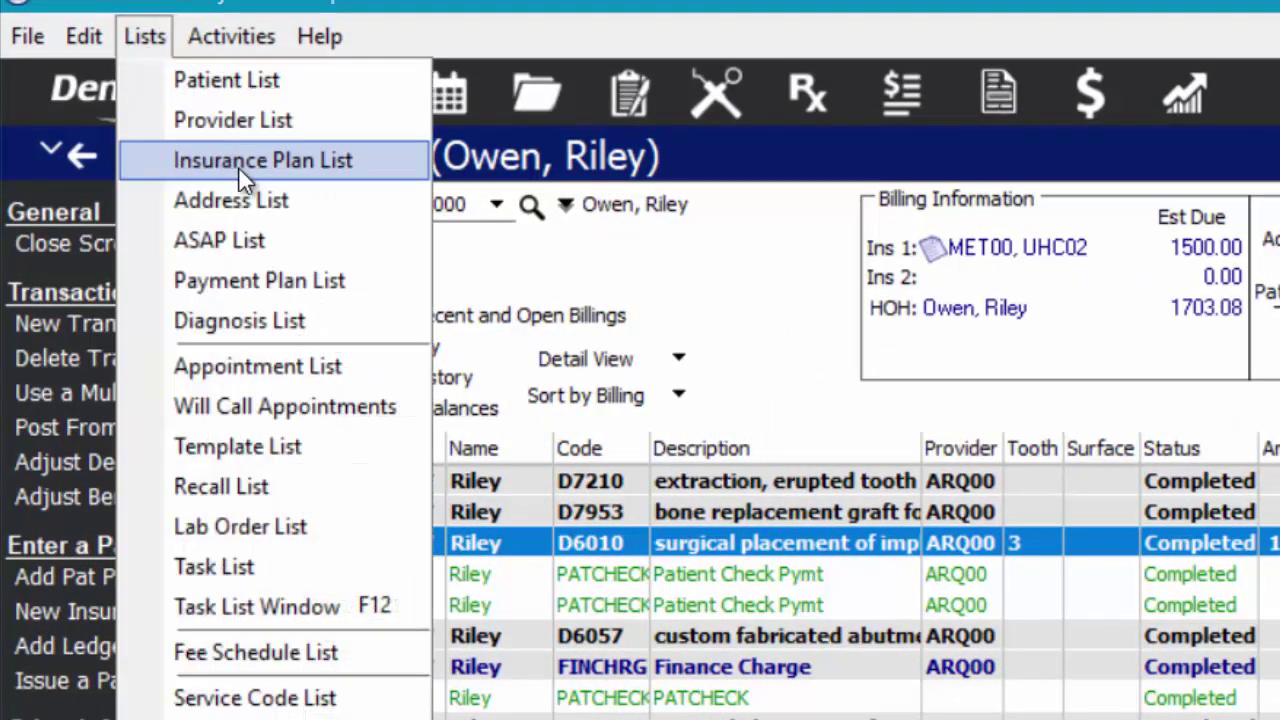
left_click(260, 280)
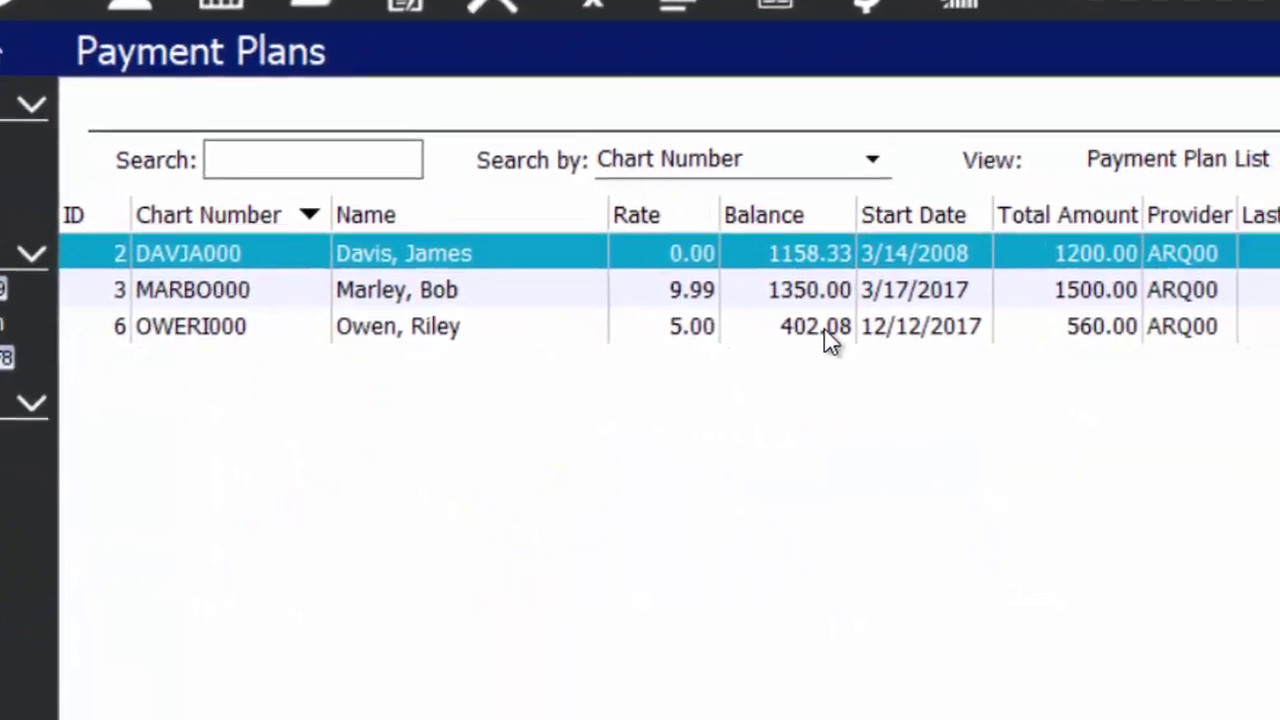
double_click(1055, 435)
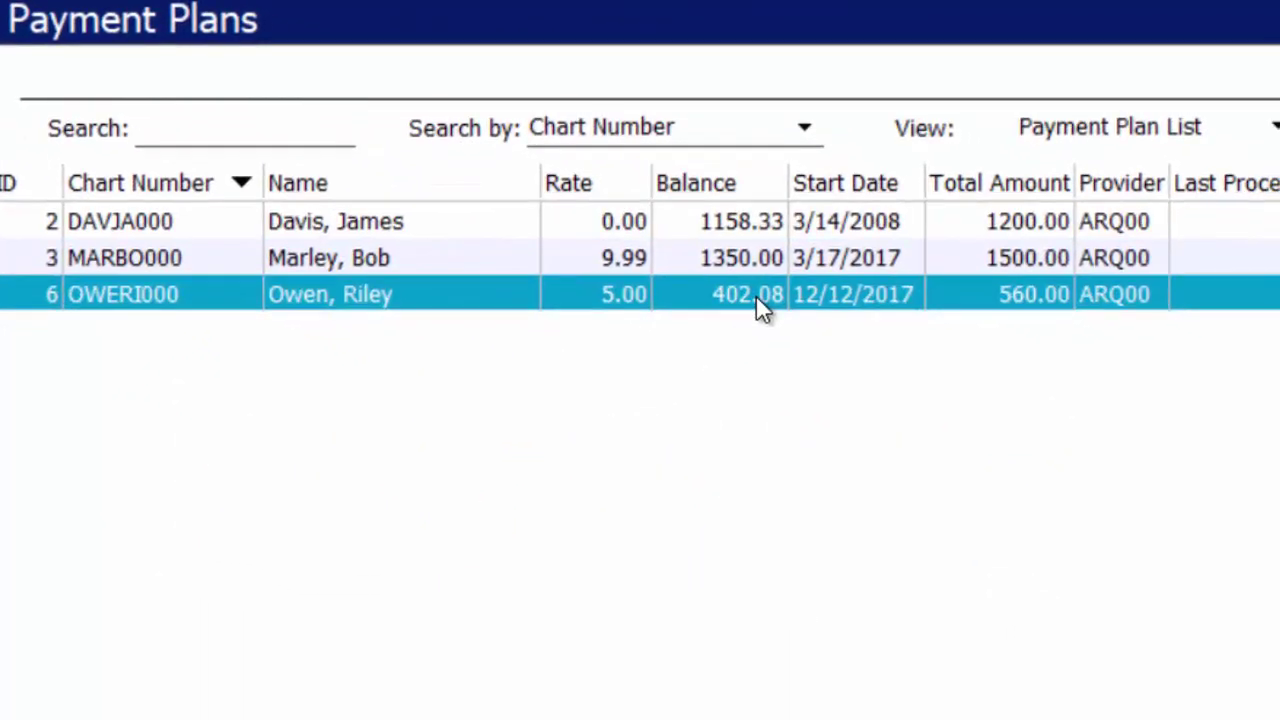